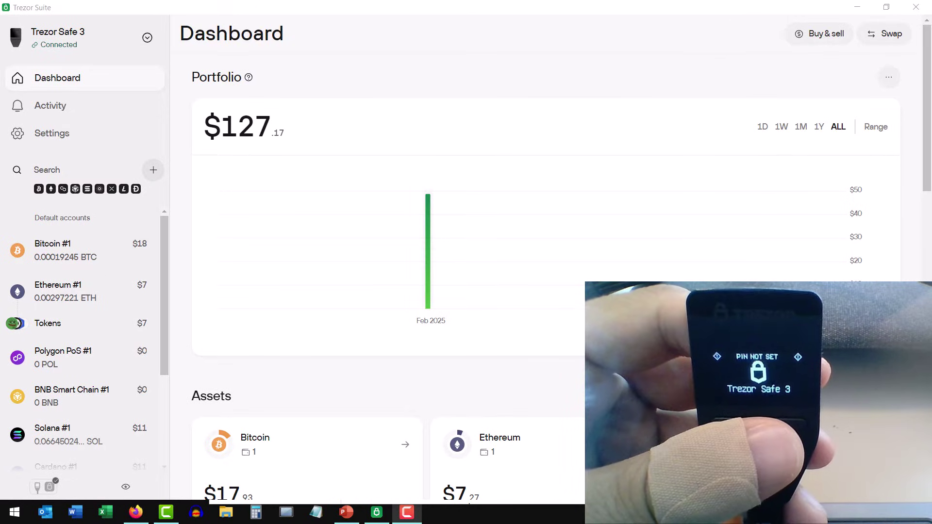
- Show the How to Cash Out your Bitcoin slide, then open the Bitcoin #1 account in Trezor Suite
{"action": "left_click", "coordinate": [469, 483]}
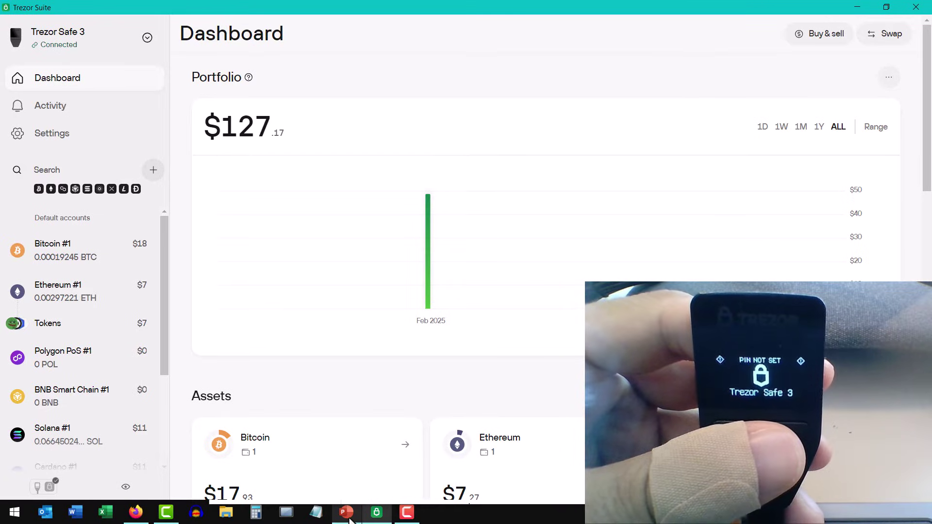
{"action": "left_click", "coordinate": [346, 513]}
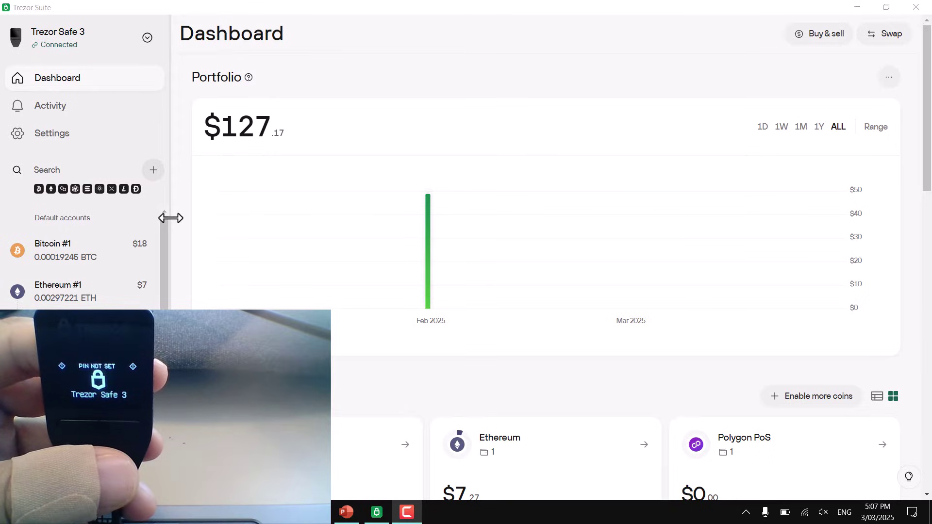
{"action": "left_click", "coordinate": [105, 255]}
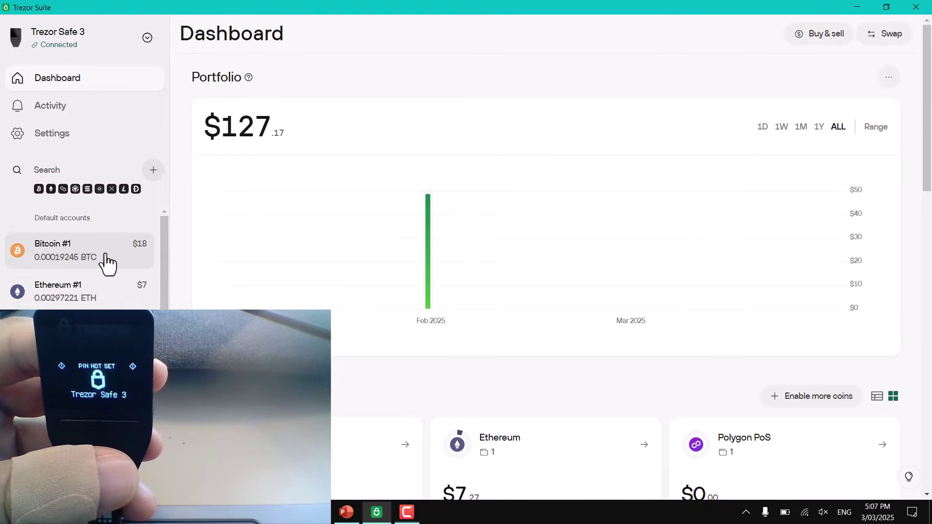
{"action": "left_click", "coordinate": [107, 262]}
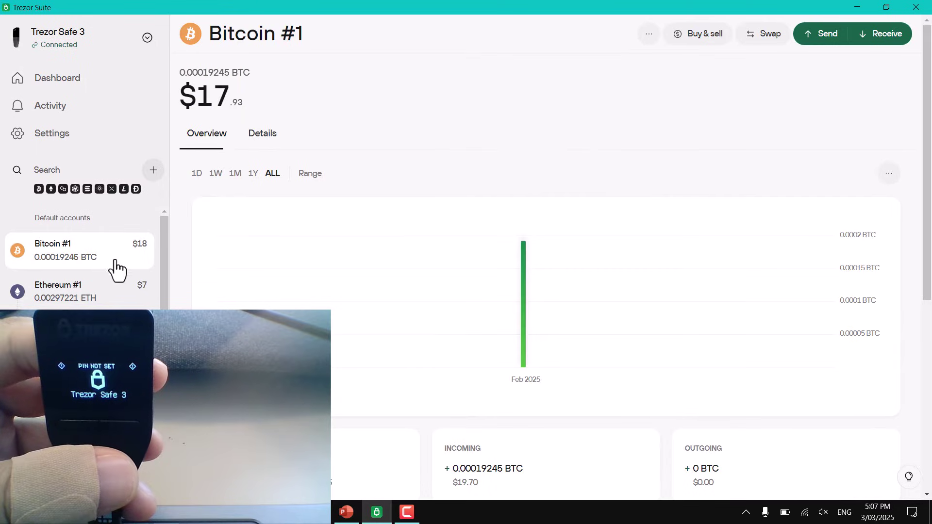
- Switch to the Coinbase My assets page in Firefox
{"action": "mouse_move", "coordinate": [443, 437]}
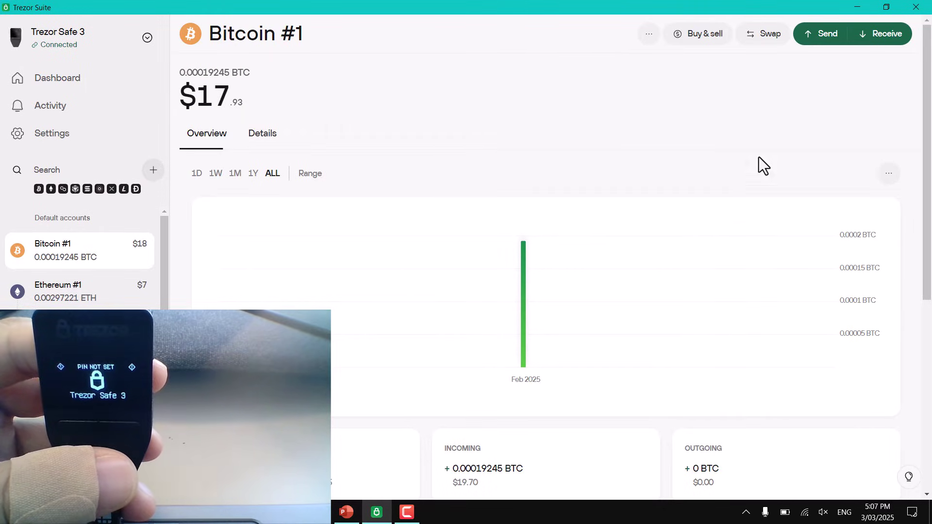
{"action": "mouse_move", "coordinate": [432, 293]}
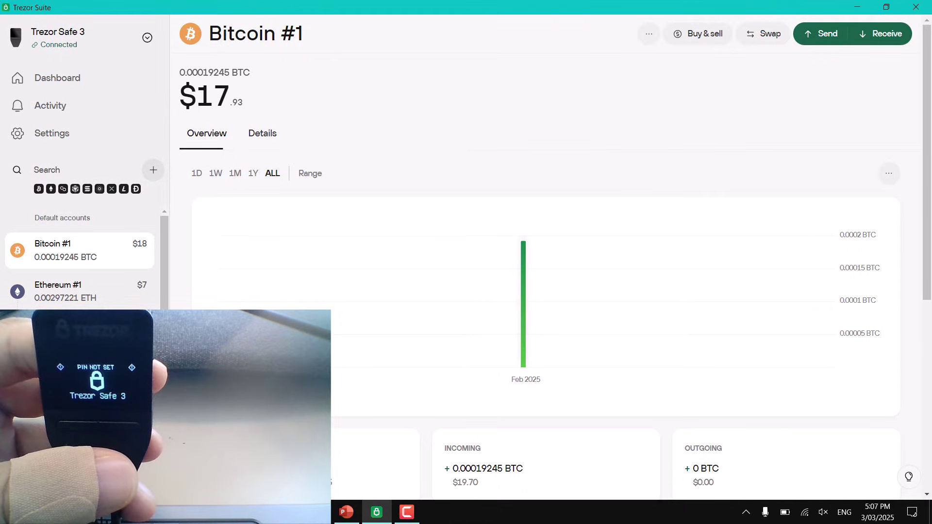
{"action": "key", "text": "alt+Tab"}
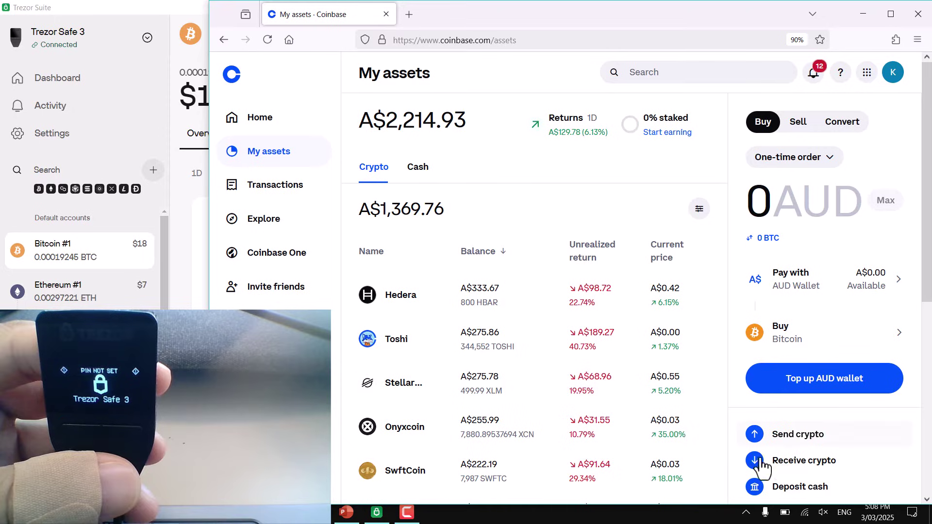
- Search Coinbase for 'btc' and open the Bitcoin page
{"action": "left_click", "coordinate": [649, 82]}
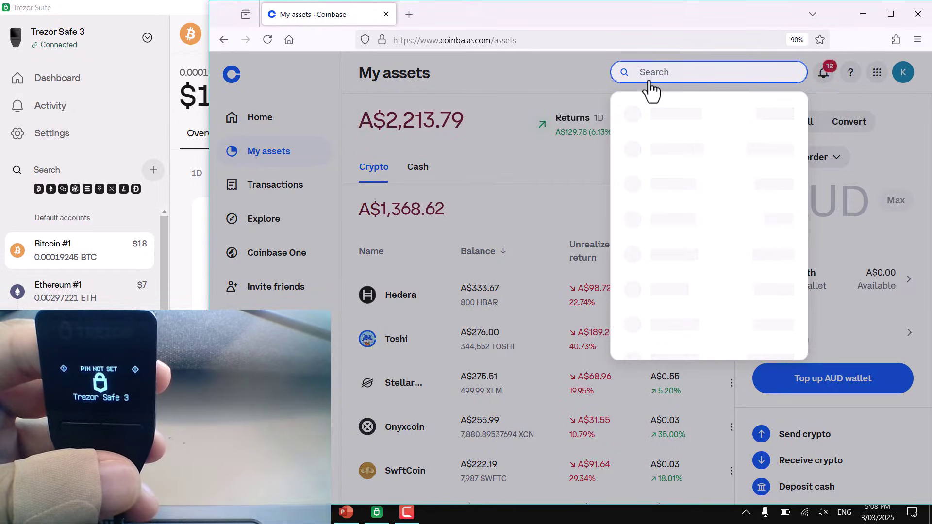
{"action": "type", "text": "btc"}
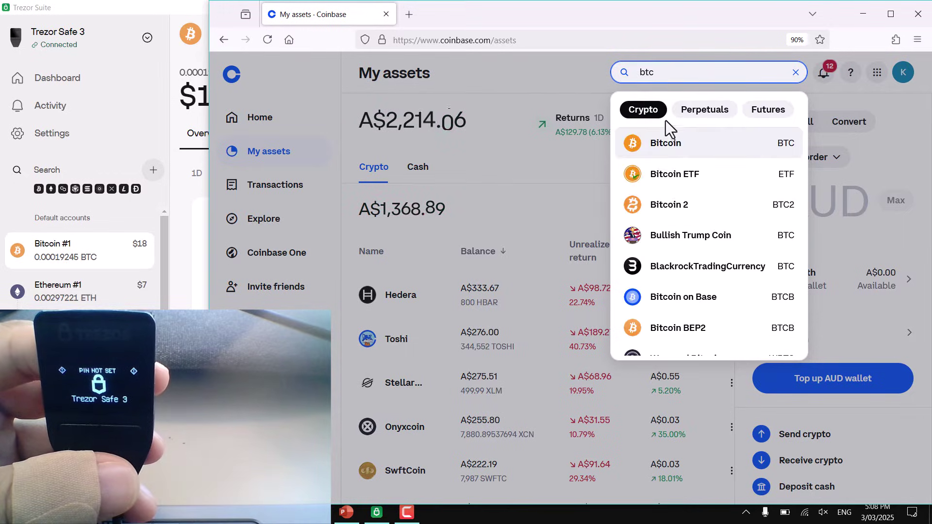
{"action": "left_click", "coordinate": [669, 141]}
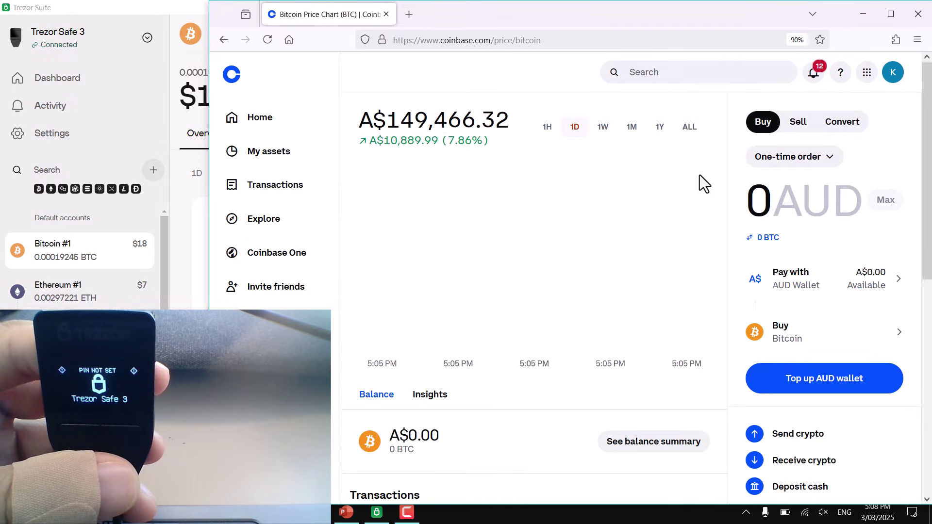
- Receive BTC on the Bitcoin network, accepting and silencing the wrong-network warning
{"action": "left_click", "coordinate": [791, 461]}
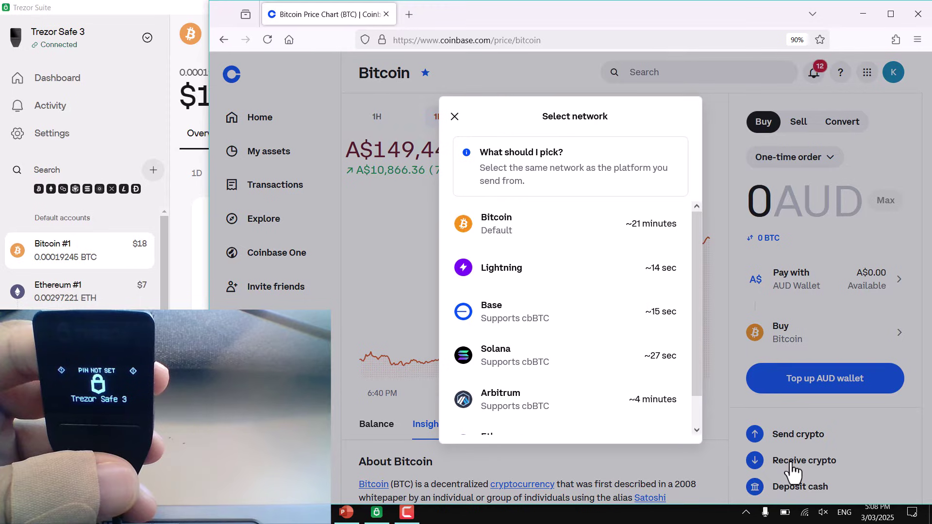
{"action": "left_click", "coordinate": [636, 239]}
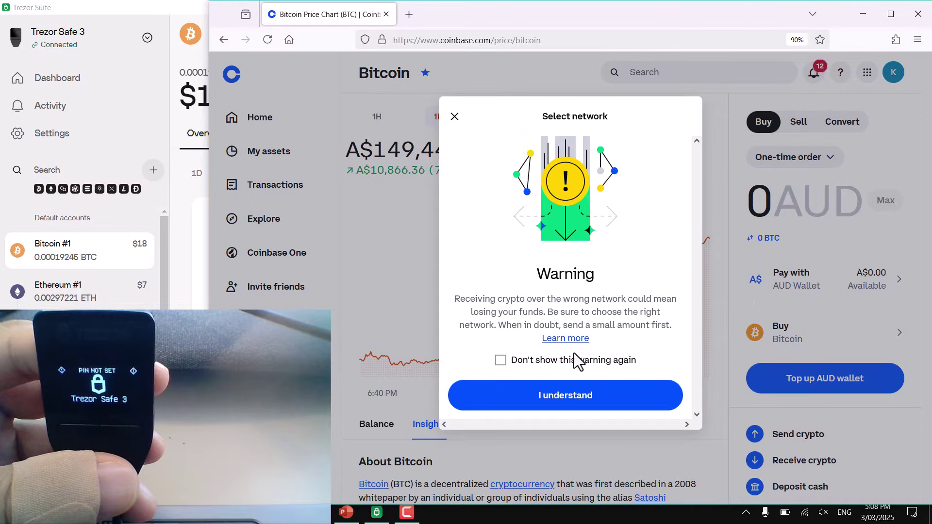
{"action": "left_click", "coordinate": [568, 363]}
{"action": "left_click", "coordinate": [563, 396]}
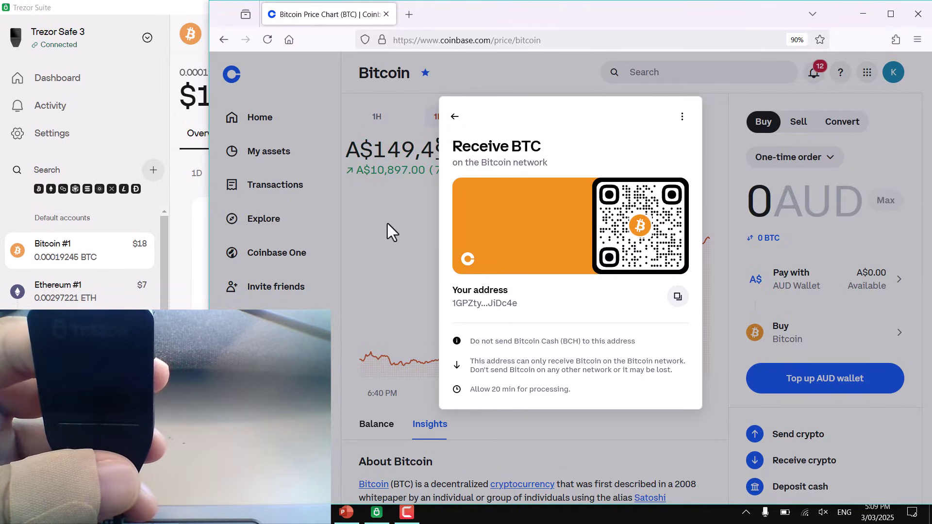
- Copy the Coinbase BTC address and start a send from Bitcoin #1 in Trezor Suite
{"action": "left_click", "coordinate": [678, 297]}
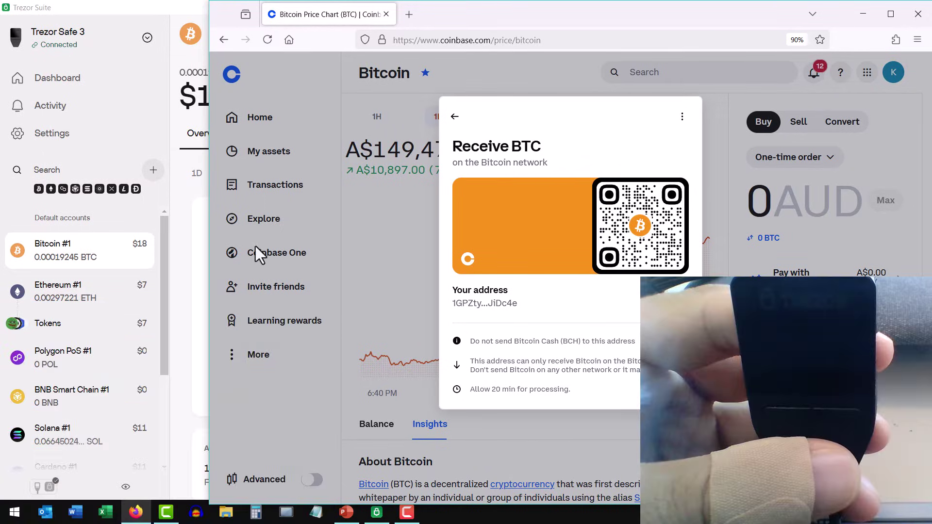
{"action": "left_click", "coordinate": [162, 15]}
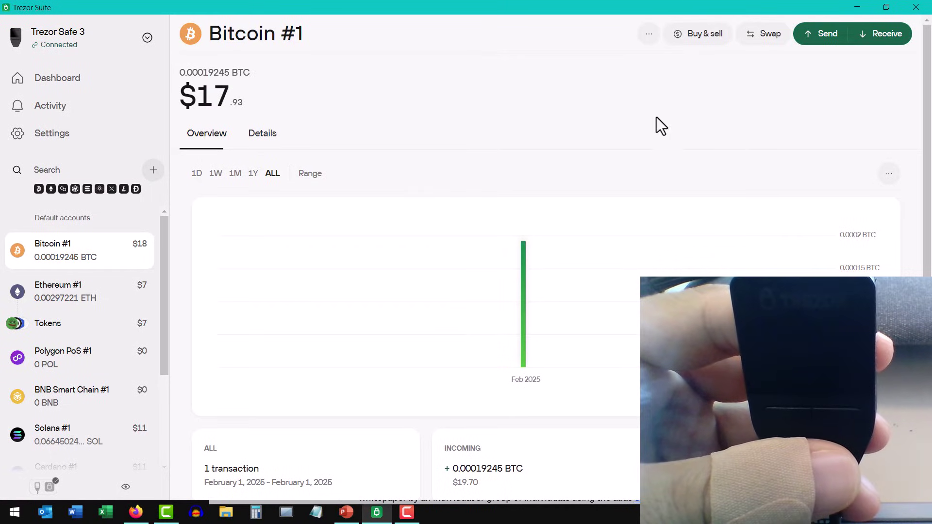
{"action": "left_click", "coordinate": [820, 36]}
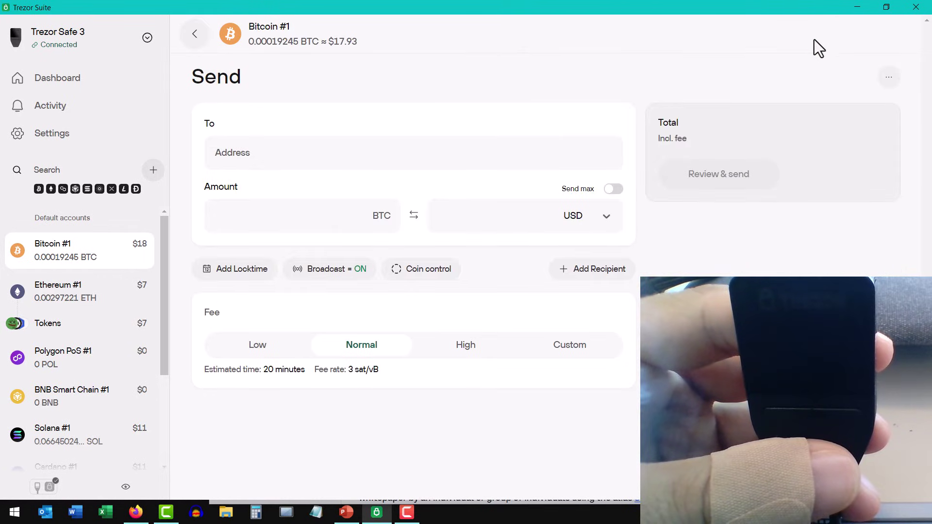
- Paste the Coinbase address as recipient and set the amount to 0.00008906 BTC ($8.30)
{"action": "right_click", "coordinate": [288, 157]}
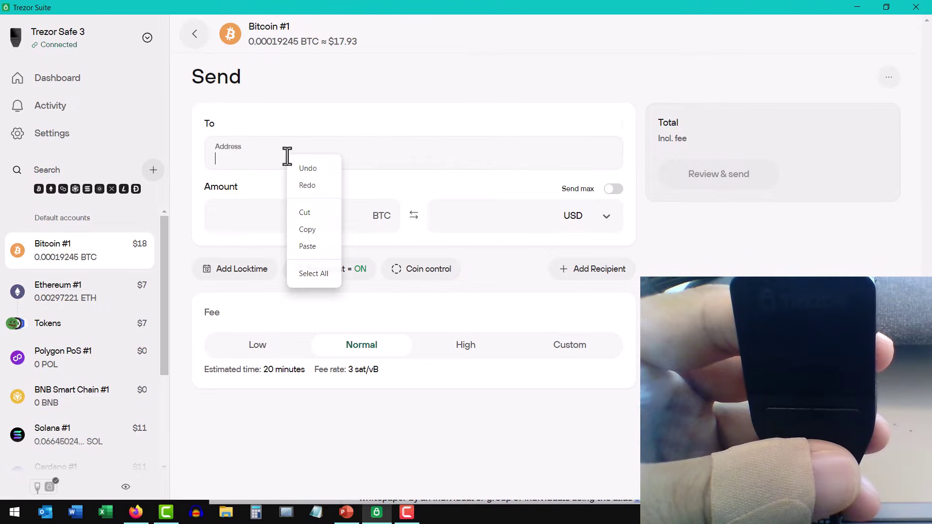
{"action": "left_click", "coordinate": [308, 247]}
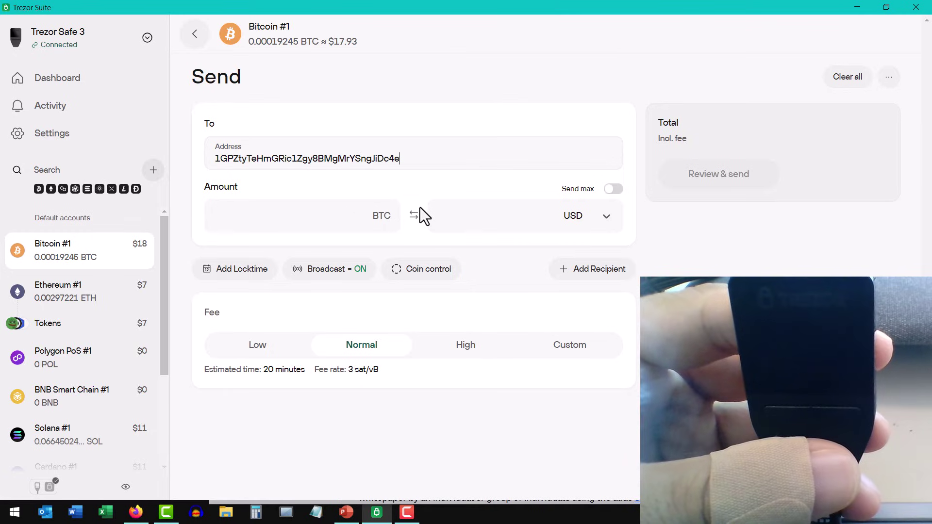
{"action": "left_click", "coordinate": [383, 221]}
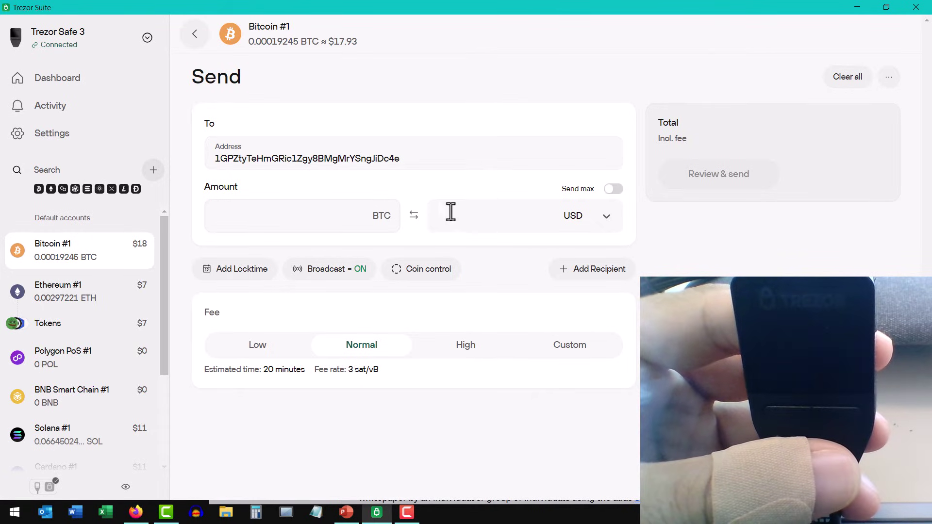
{"action": "left_click", "coordinate": [613, 191]}
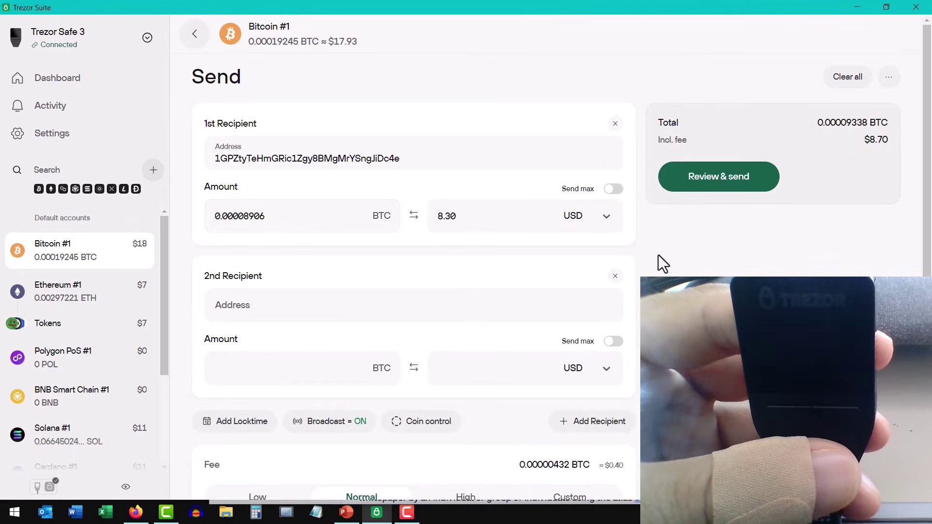
{"action": "scroll", "coordinate": [659, 256], "scroll_direction": "down", "scroll_amount": 3}
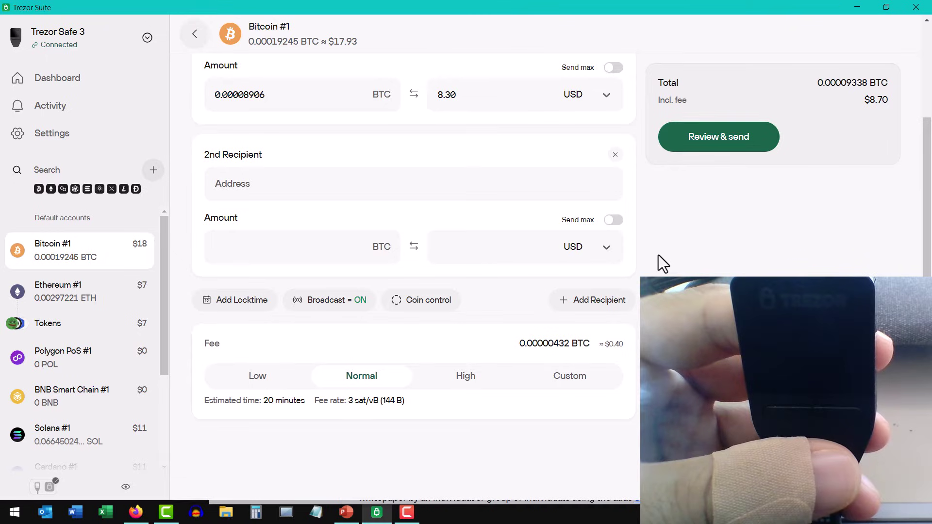
{"action": "scroll", "coordinate": [414, 272], "scroll_direction": "up", "scroll_amount": 3}
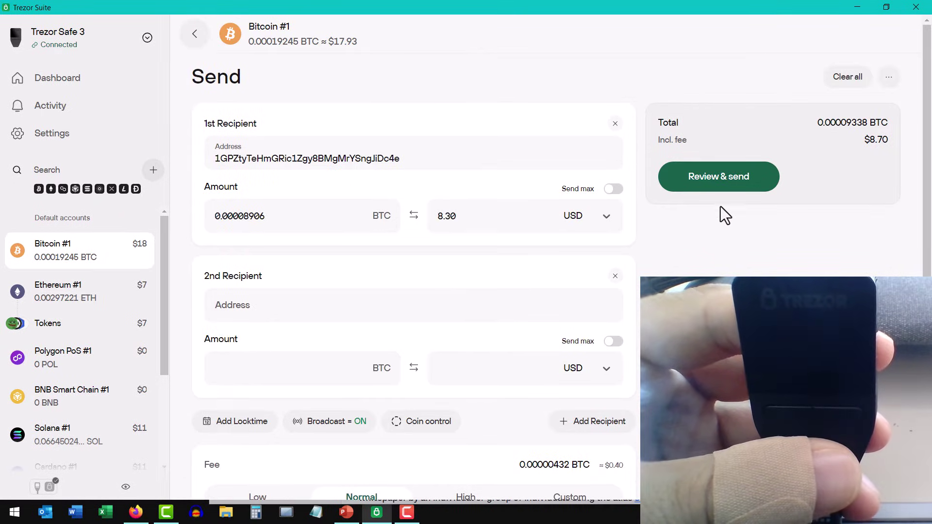
- Review and send 0.00008906 BTC to Coinbase, then scroll to the pending Sending BTC transaction
{"action": "left_click", "coordinate": [730, 193]}
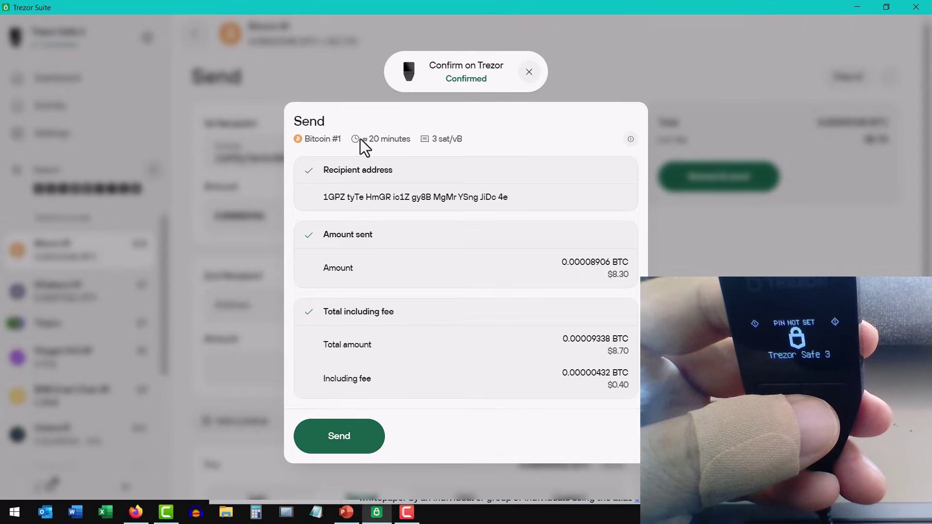
{"action": "left_click", "coordinate": [367, 454]}
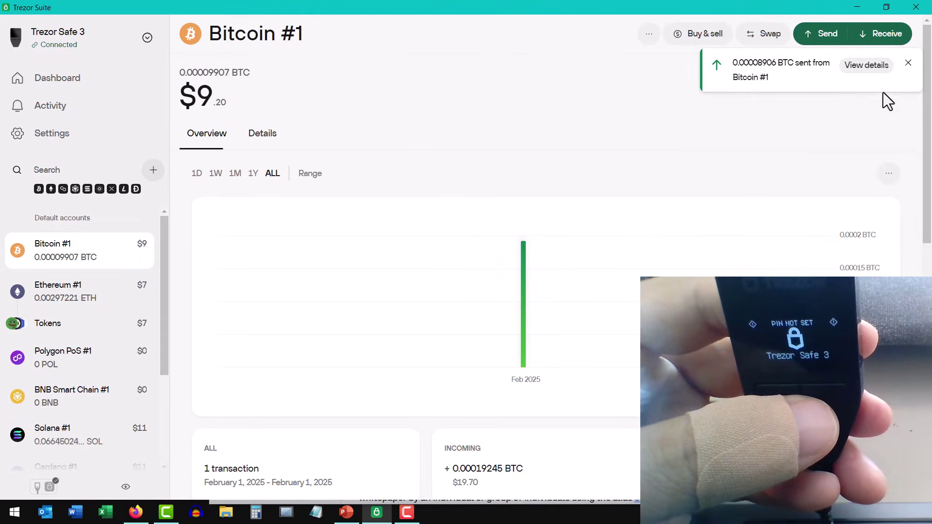
{"action": "left_click", "coordinate": [908, 64]}
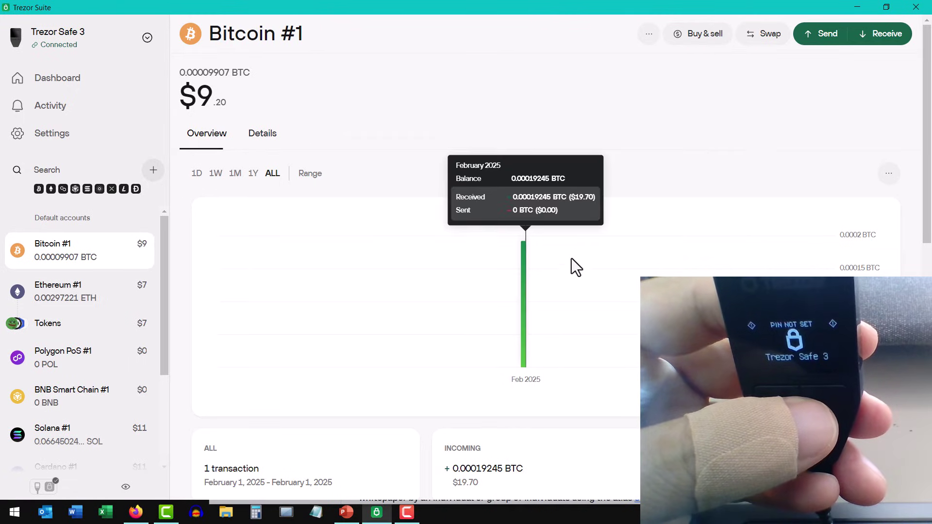
{"action": "scroll", "coordinate": [566, 263], "scroll_direction": "down", "scroll_amount": 3}
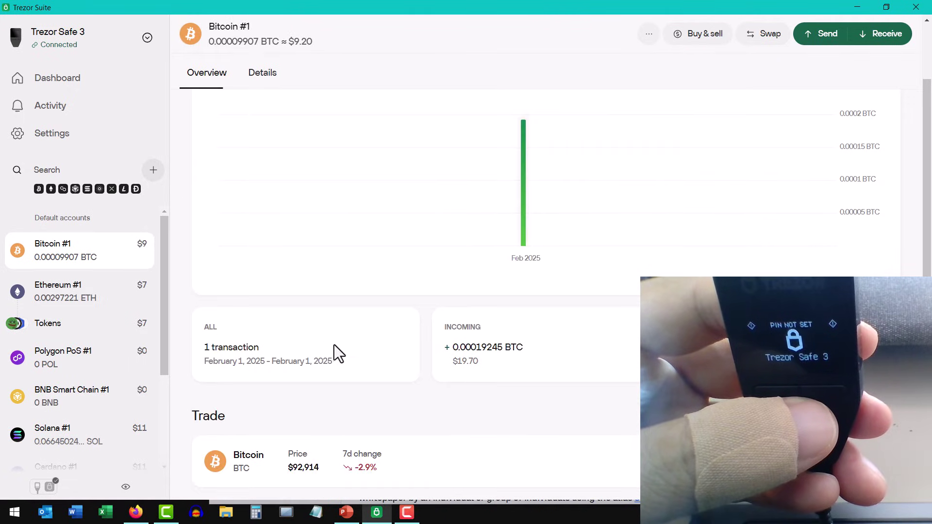
{"action": "scroll", "coordinate": [335, 344], "scroll_direction": "down", "scroll_amount": 4}
{"action": "scroll", "coordinate": [369, 362], "scroll_direction": "down", "scroll_amount": 3}
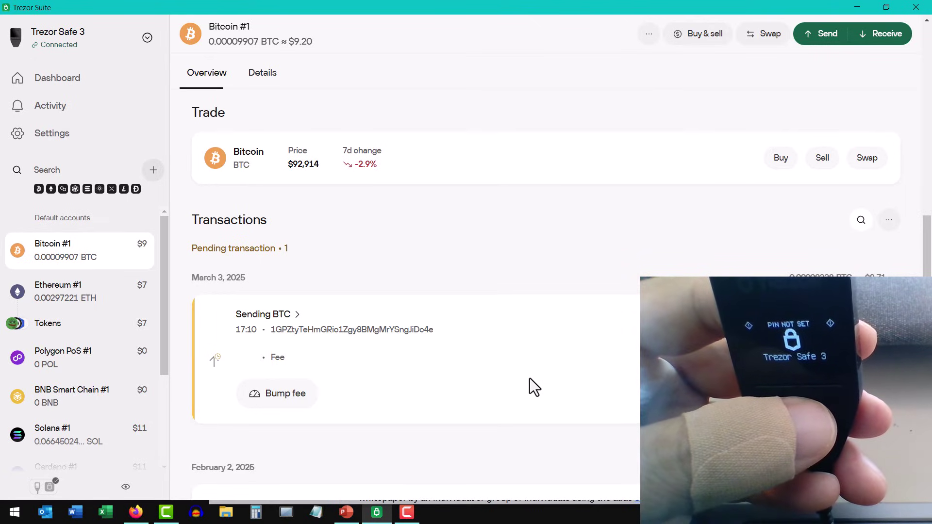
- Back in Coinbase, close the receive dialogs and find 0.00008906 BTC (A$13.29) under My assets
{"action": "left_click", "coordinate": [146, 513]}
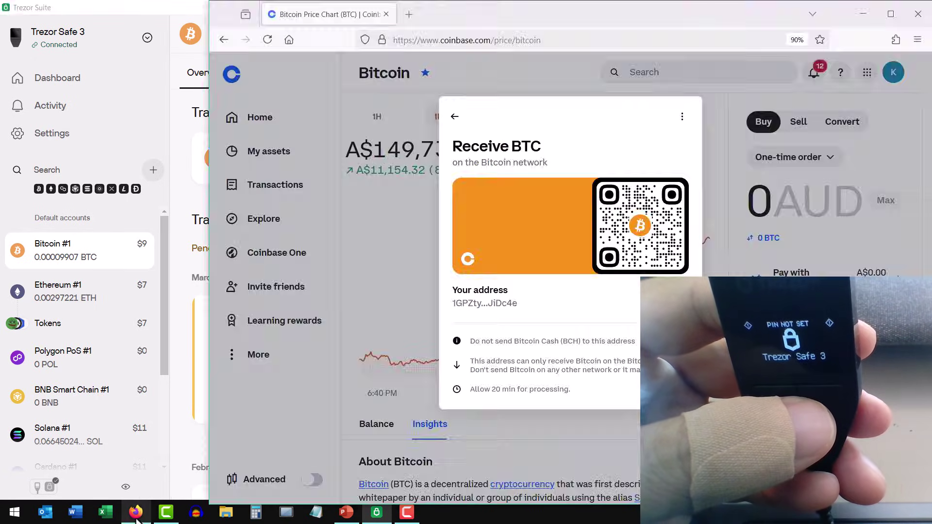
{"action": "left_click", "coordinate": [456, 119]}
{"action": "left_click", "coordinate": [455, 119]}
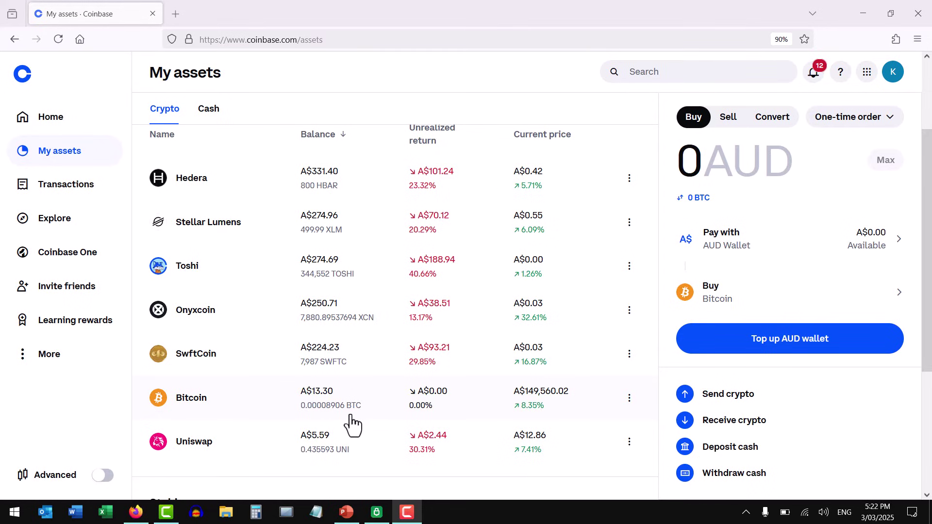
{"action": "left_click", "coordinate": [346, 512]}
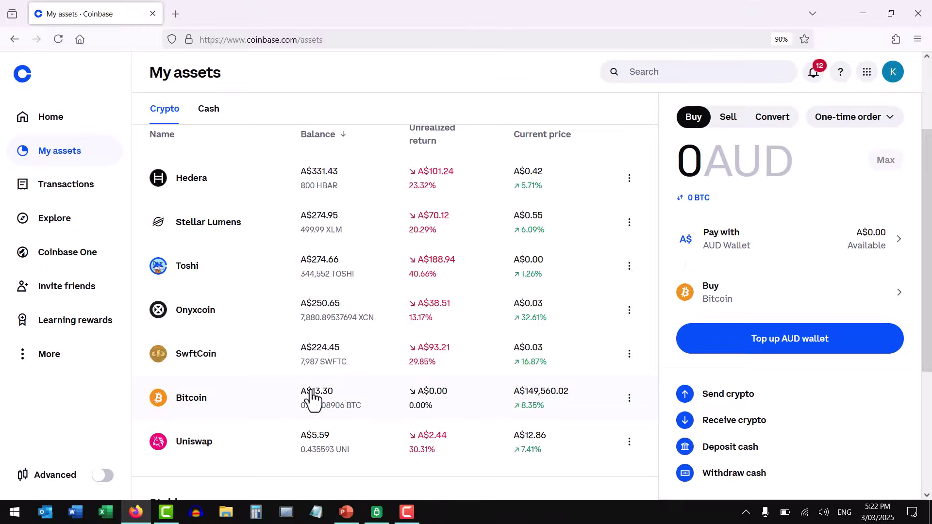
- Set up a Max sell of Bitcoin, A$13.16, into the AUD Wallet and reach its review
{"action": "left_click", "coordinate": [311, 395]}
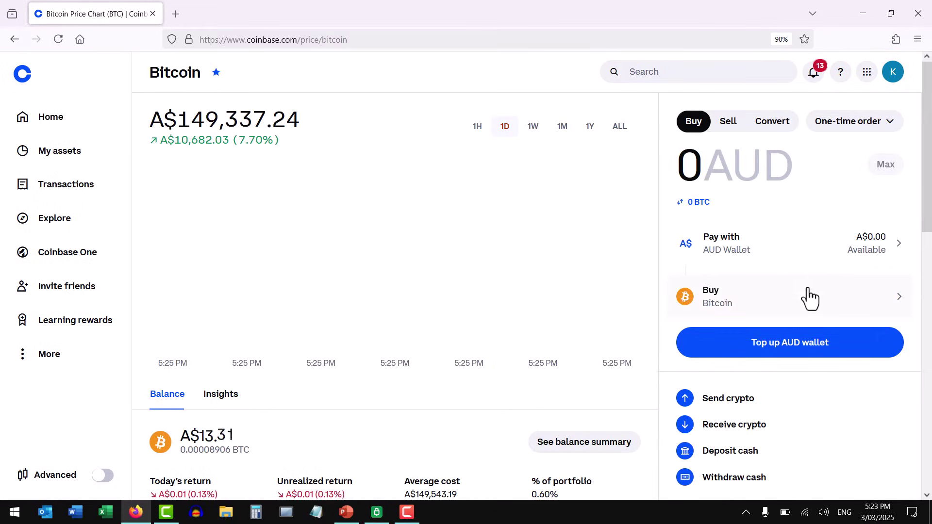
{"action": "left_click", "coordinate": [734, 125]}
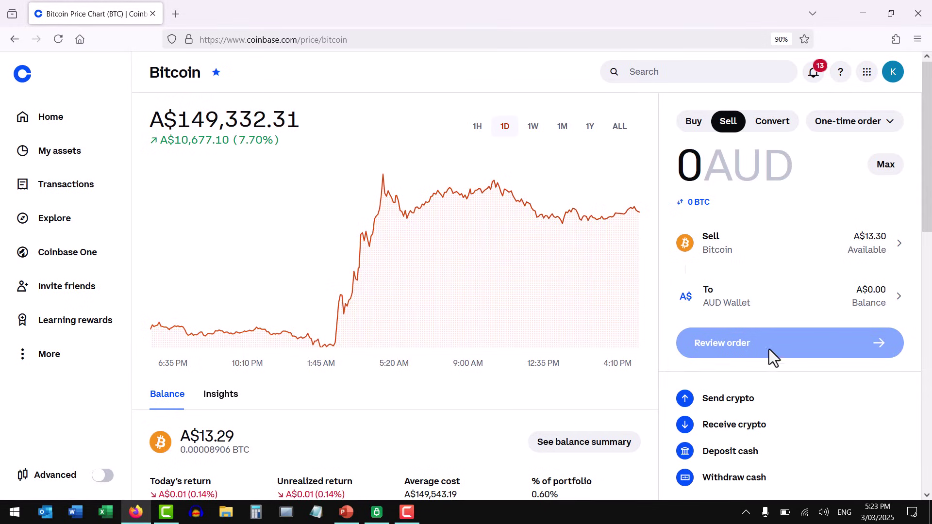
{"action": "left_click", "coordinate": [886, 173]}
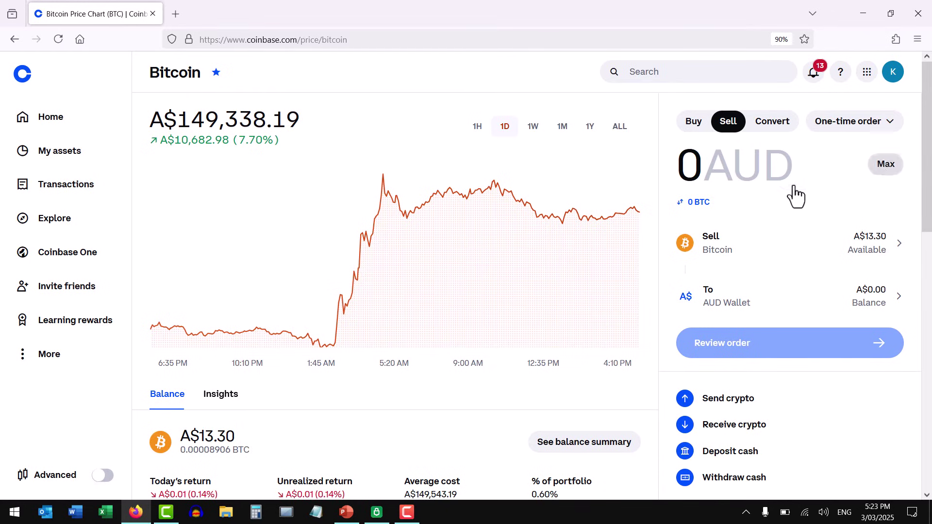
{"action": "left_click", "coordinate": [704, 204]}
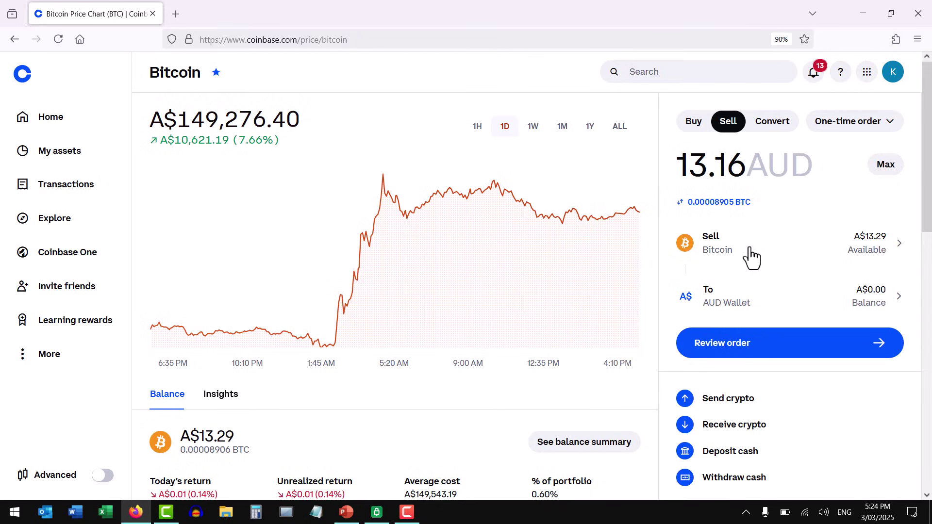
{"action": "left_click", "coordinate": [766, 351]}
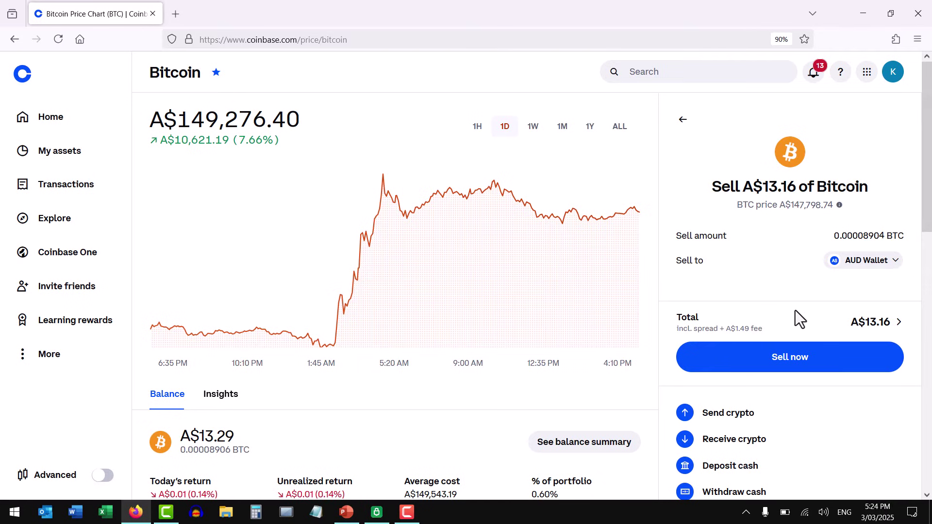
- Check the fee and spread breakdown, then sell all the Bitcoin now for A$11.51
{"action": "left_click", "coordinate": [786, 331]}
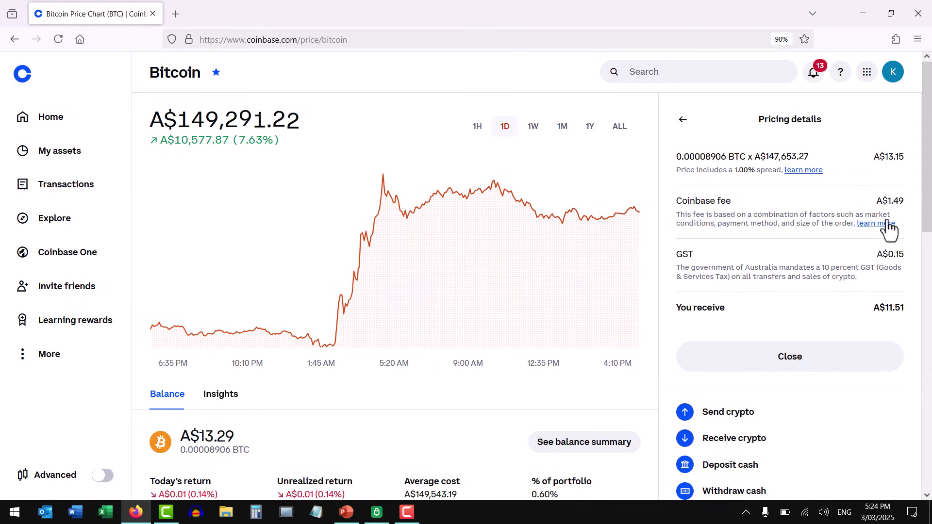
{"action": "left_click", "coordinate": [827, 360]}
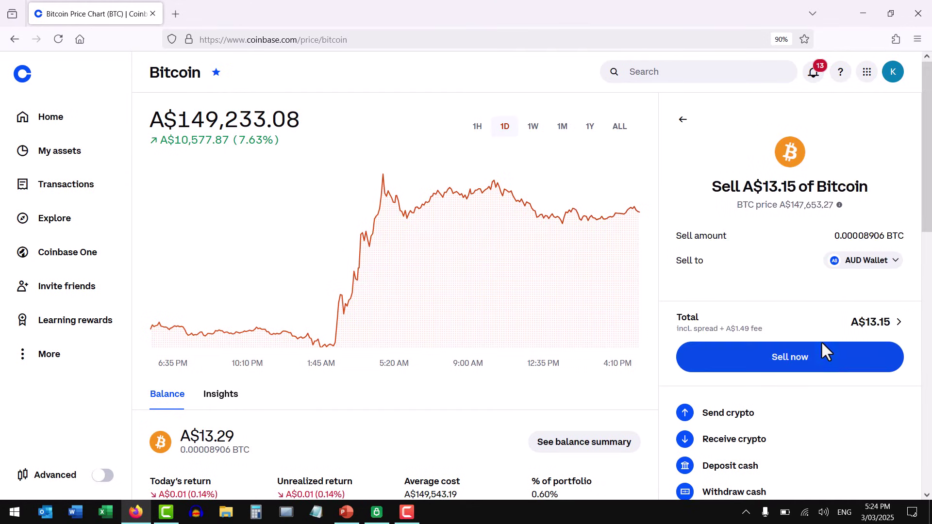
{"action": "left_click", "coordinate": [800, 358]}
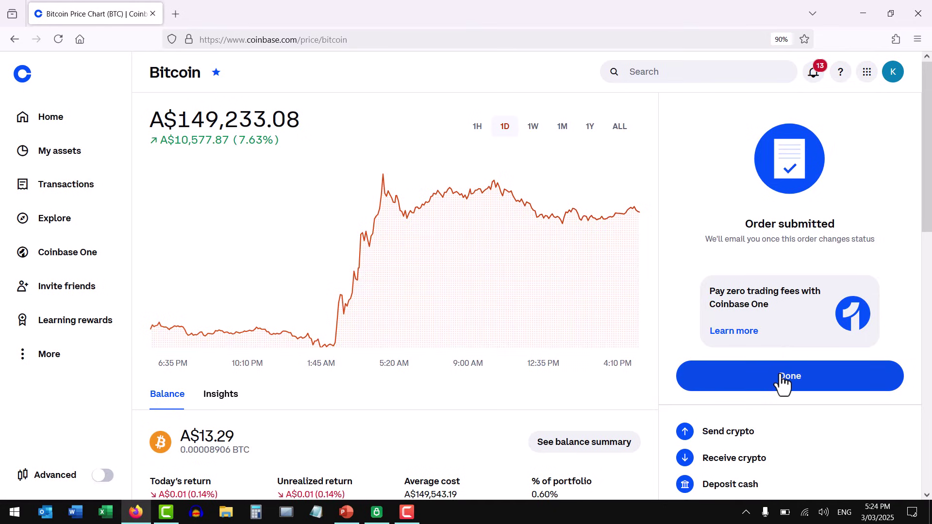
{"action": "left_click", "coordinate": [782, 380]}
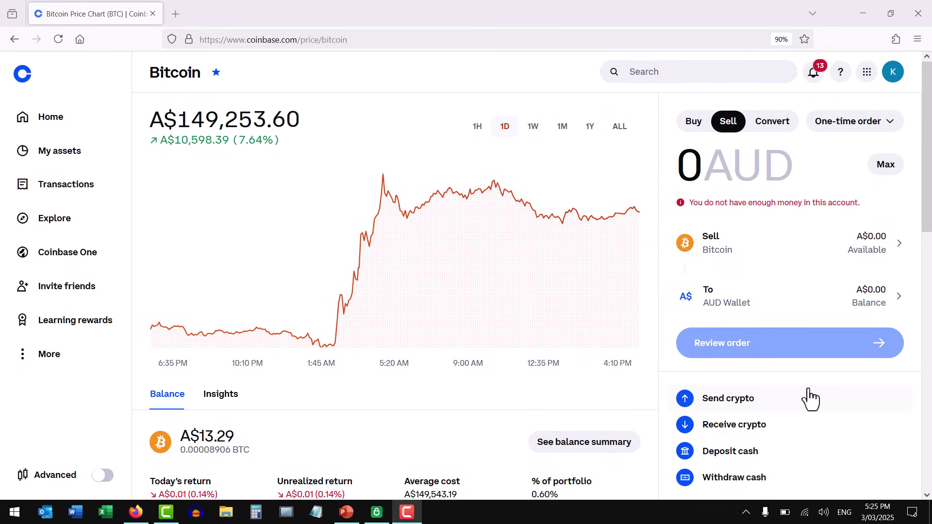
- Open Withdraw cash and enter A$10 in the Cash out tab
{"action": "left_click", "coordinate": [742, 481]}
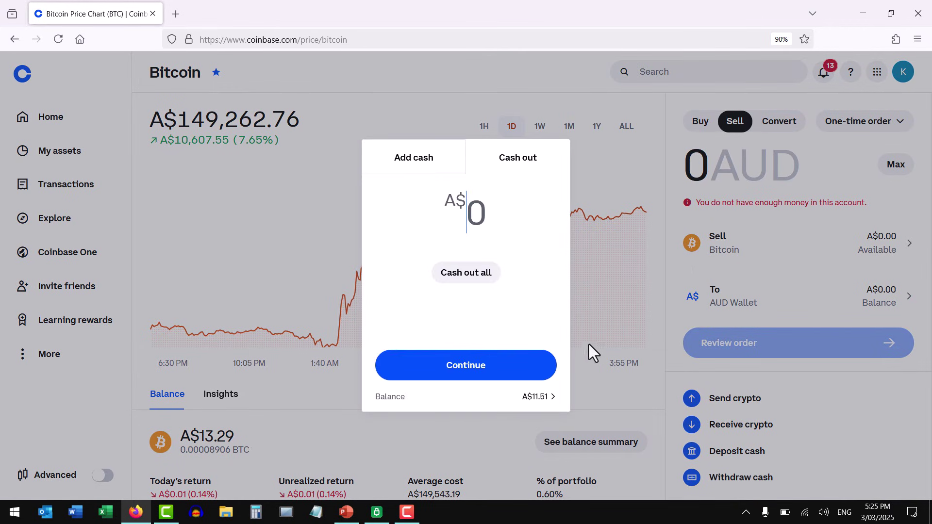
{"action": "type", "text": "10"}
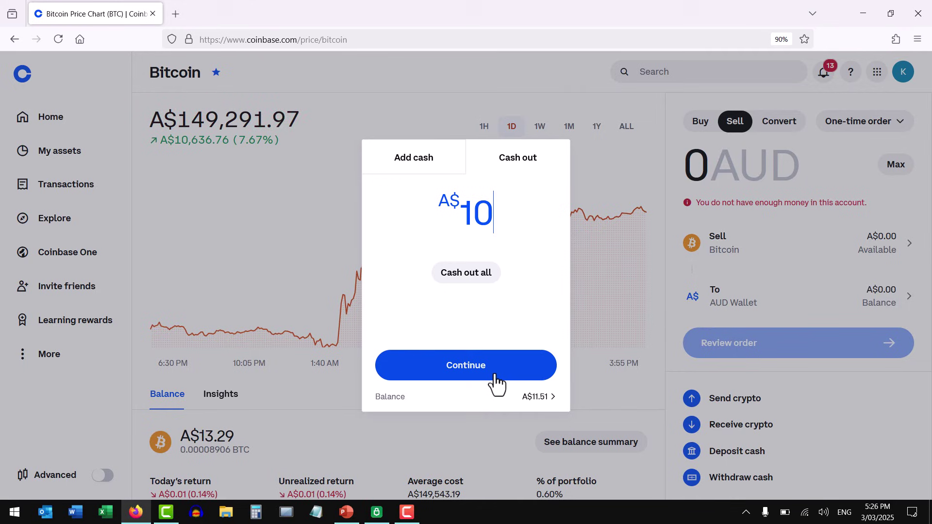
- Cash out A$10 instantly to the first CommBank account, verifying with the authenticator code
{"action": "left_click", "coordinate": [495, 376]}
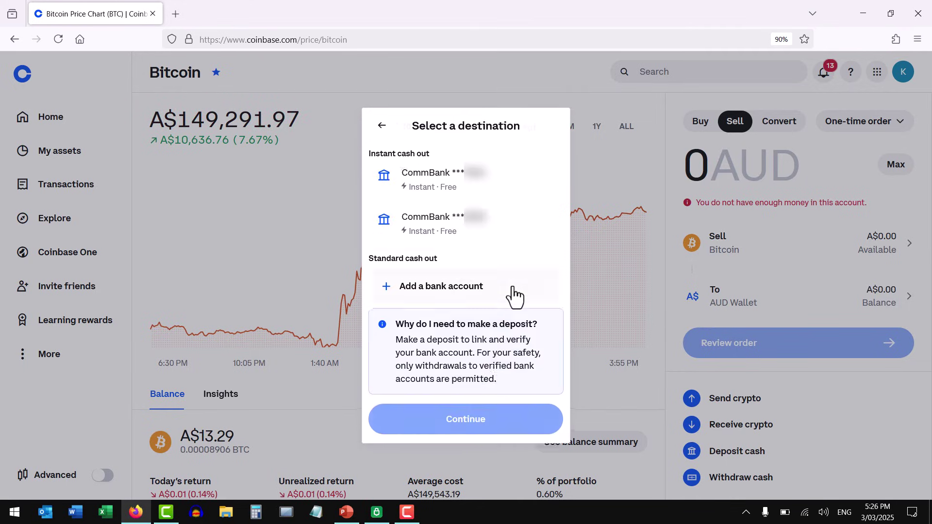
{"action": "left_click", "coordinate": [509, 184]}
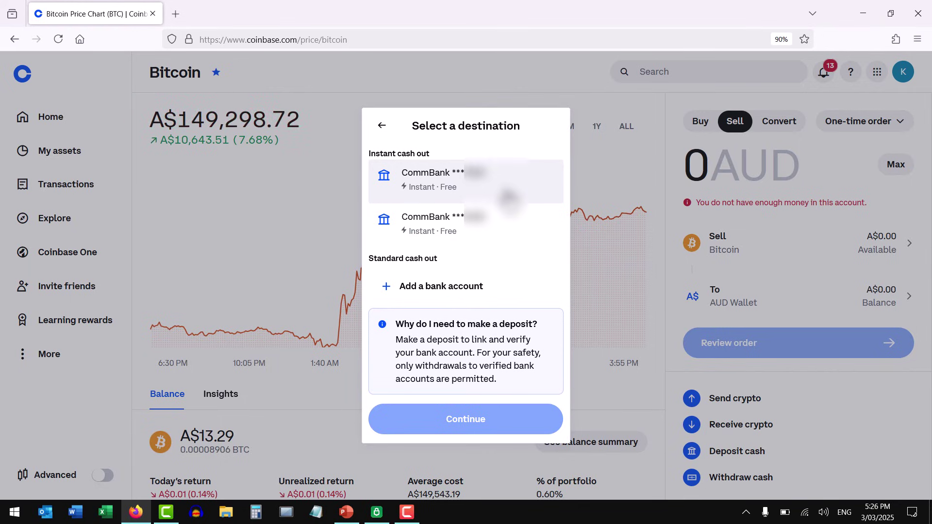
{"action": "left_click", "coordinate": [508, 197]}
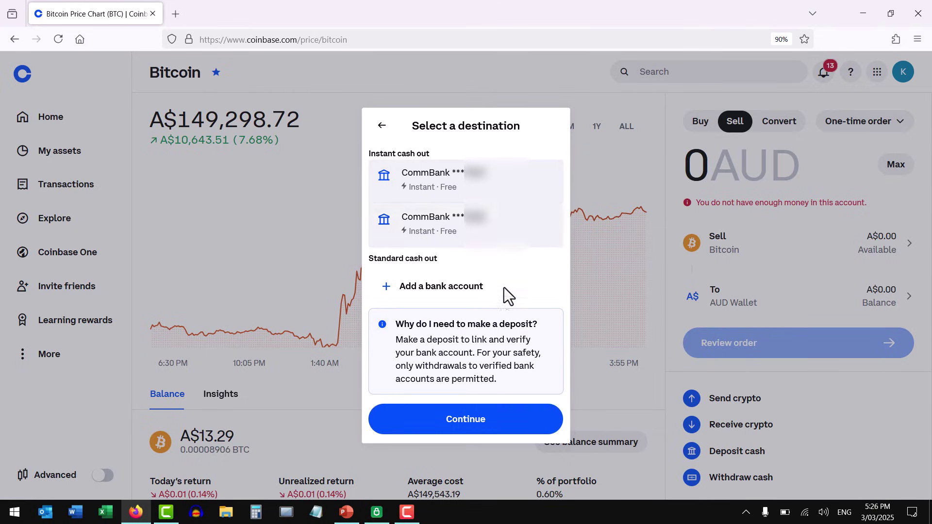
{"action": "left_click", "coordinate": [487, 421]}
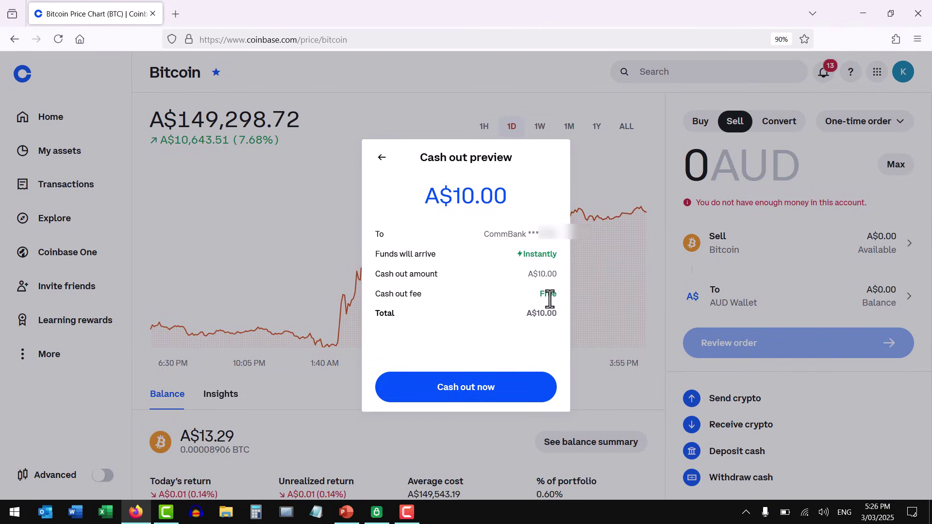
{"action": "left_click", "coordinate": [518, 388]}
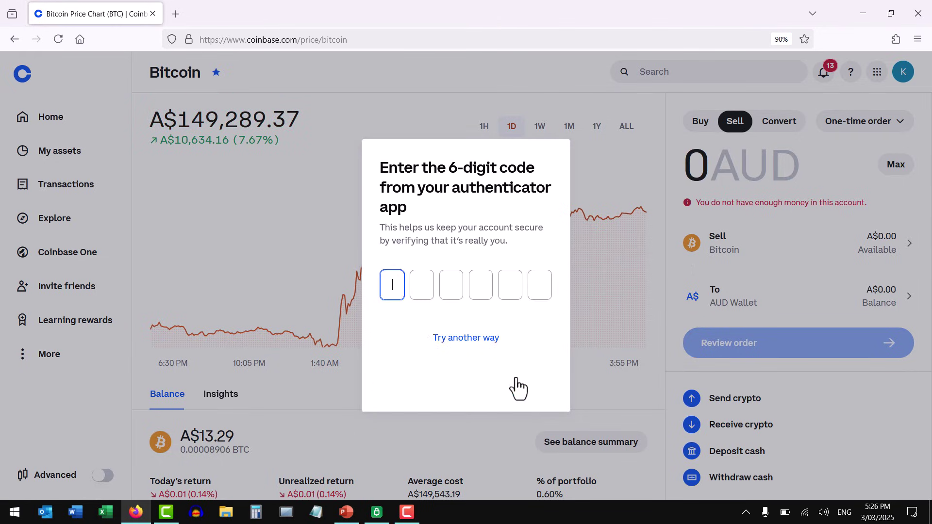
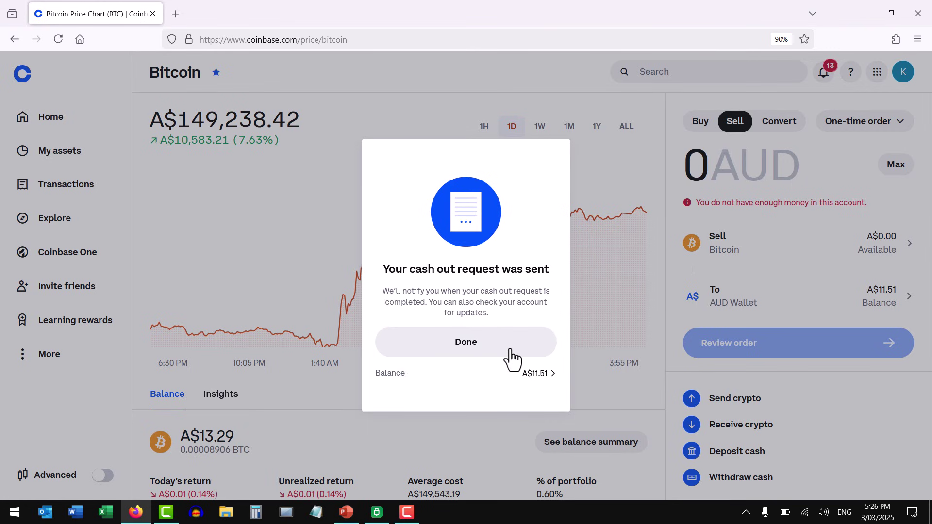
- Dismiss the A$10 cash-out request sent confirmation
{"action": "left_click", "coordinate": [511, 355]}
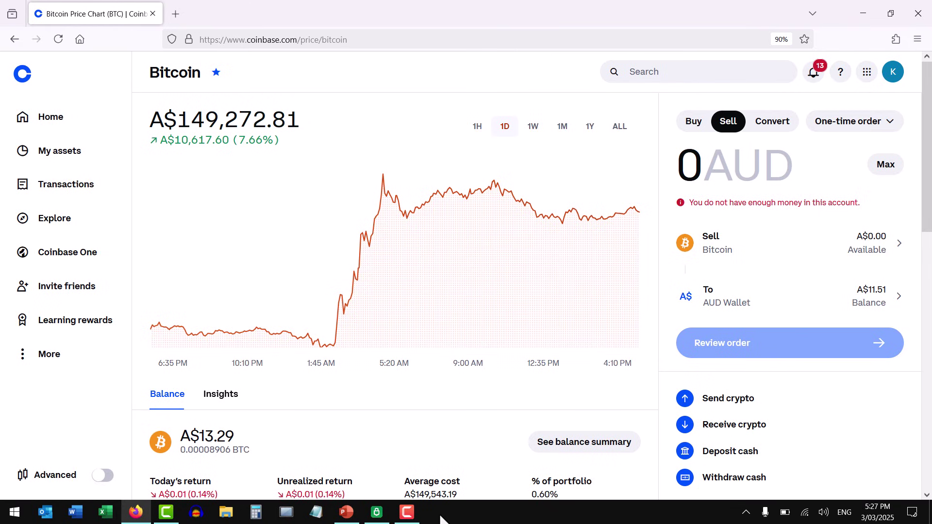
{"action": "left_click", "coordinate": [759, 463]}
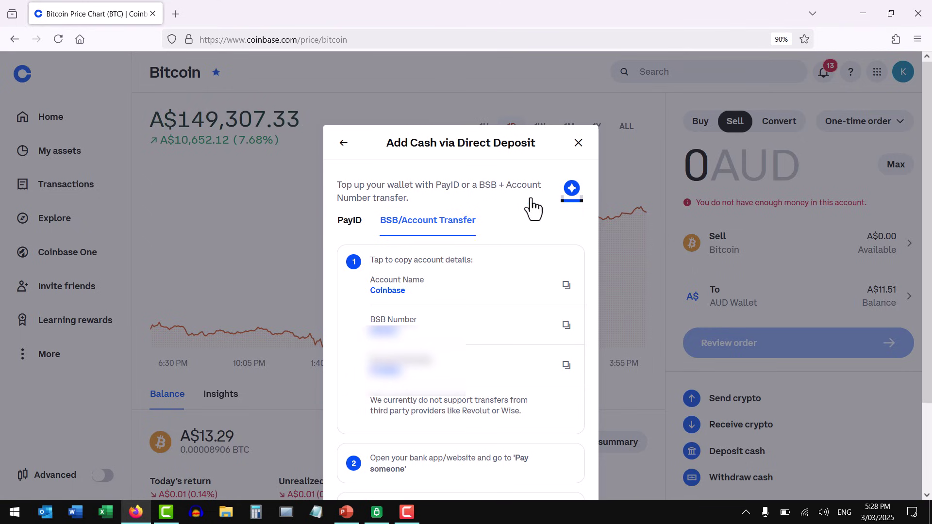
{"action": "key", "text": "Escape"}
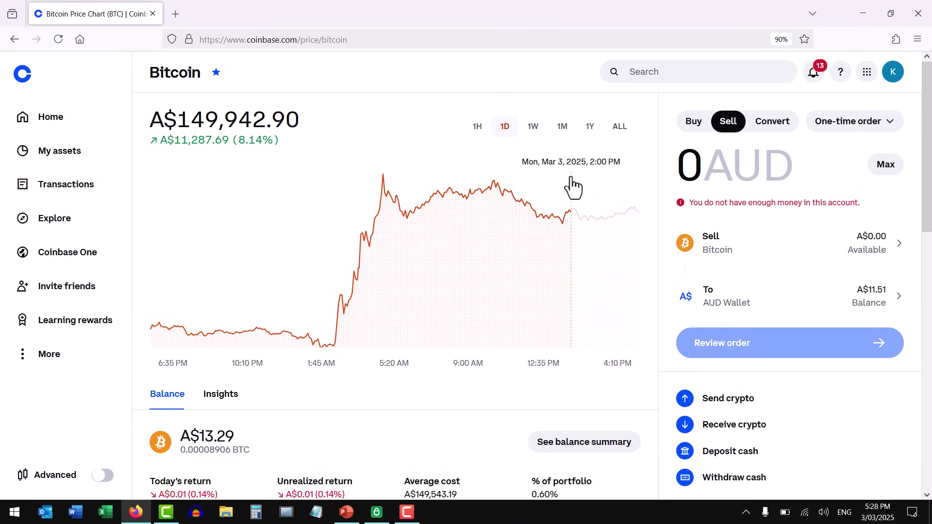